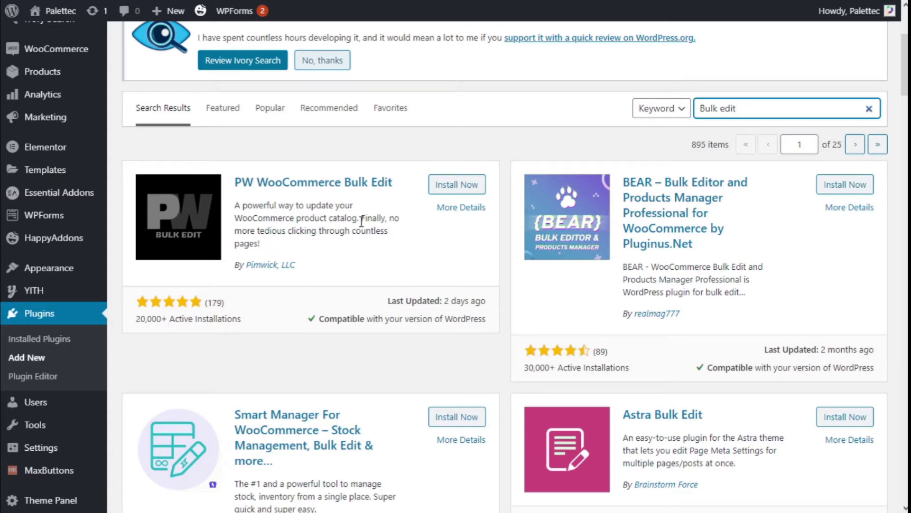
# Install and activate PW WooCommerce Bulk Edit from the 'Bulk edit' plugin search results
pyautogui.click(451, 190)
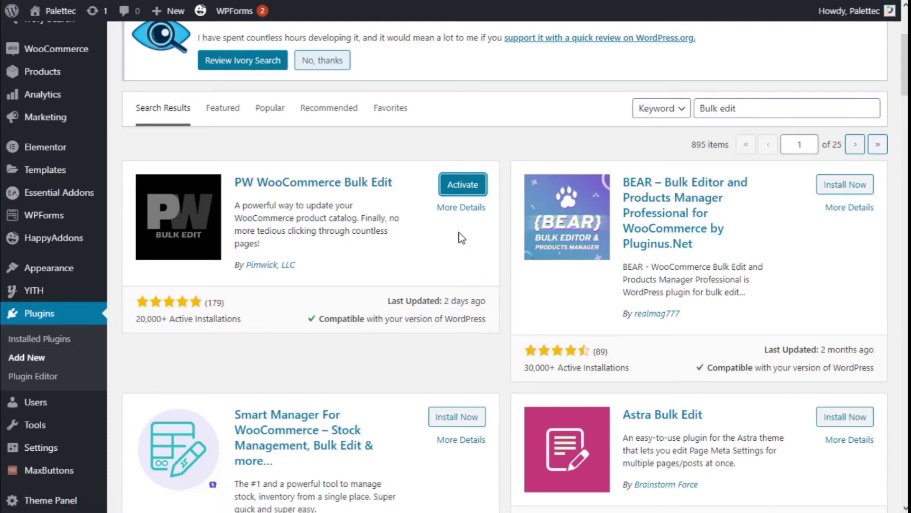
pyautogui.click(457, 189)
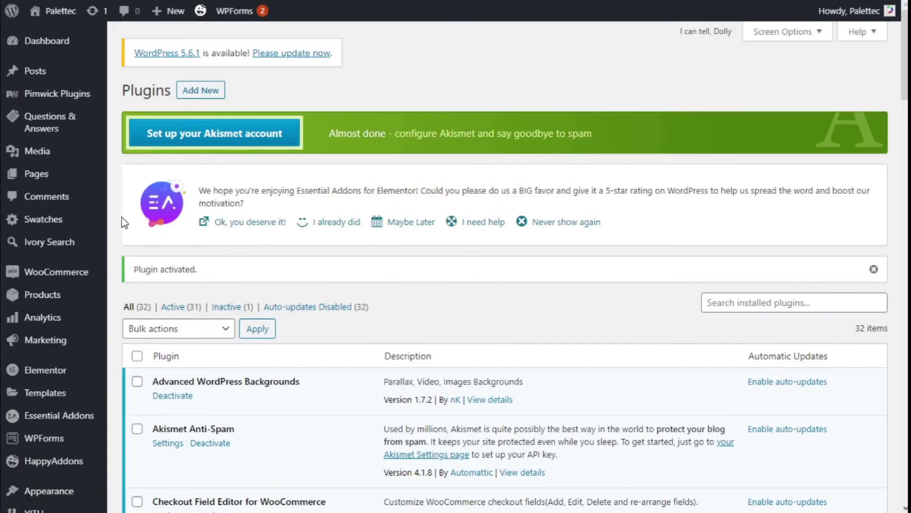
# Open PW Bulk Edit from the Pimwick Plugins menu and view its filter panel
pyautogui.moveTo(50, 105)
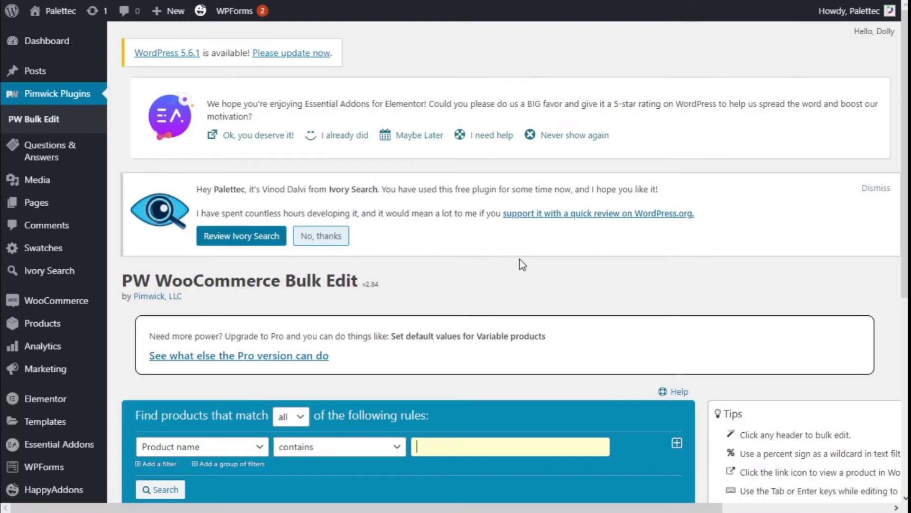
pyautogui.scroll(-7, 459, 179)
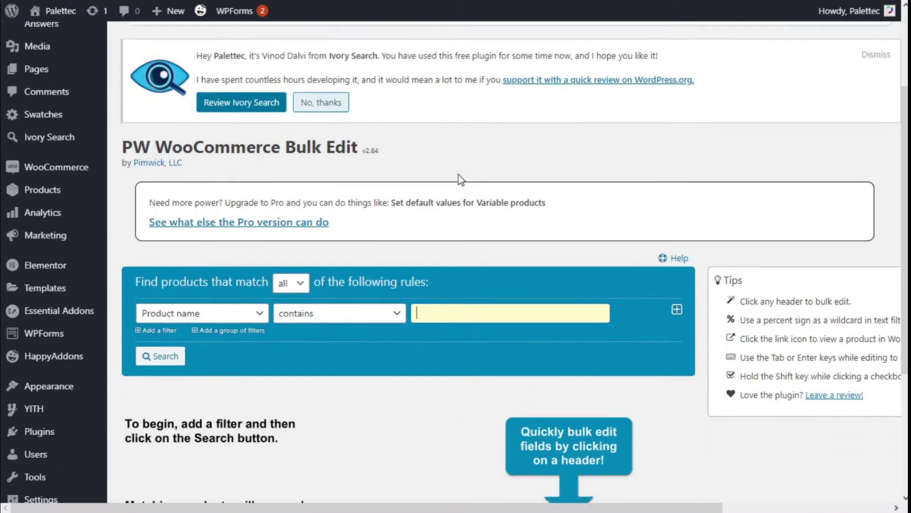
pyautogui.scroll(1, 450, 208)
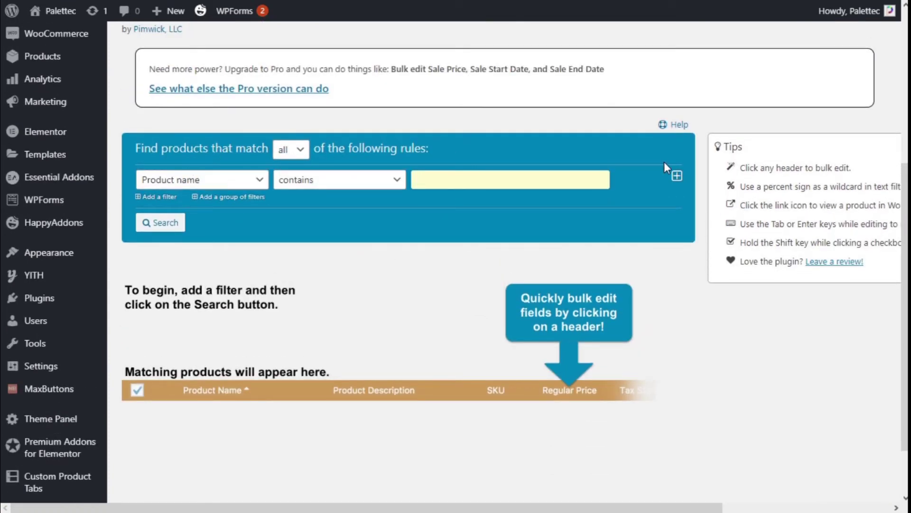
# Keep the filter rule as Product name, all rules matching, with the contains condition
pyautogui.click(175, 182)
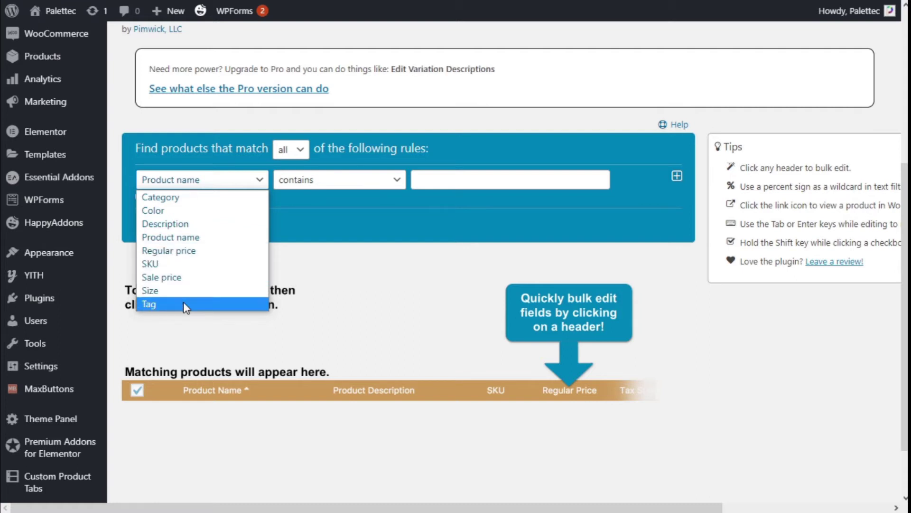
pyautogui.click(209, 165)
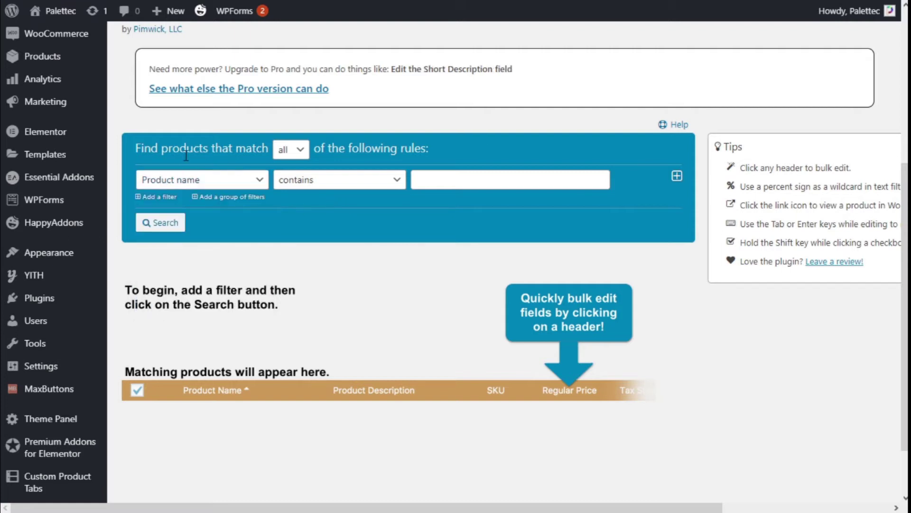
pyautogui.click(292, 150)
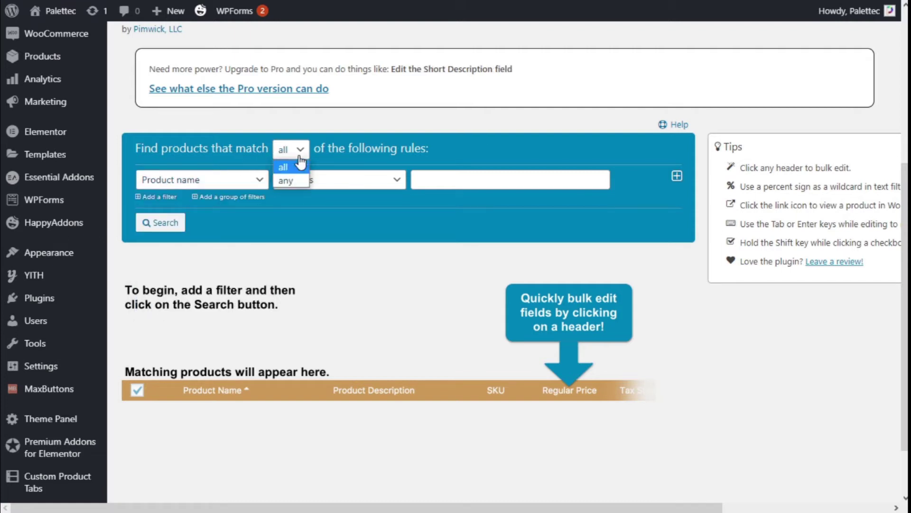
pyautogui.click(350, 165)
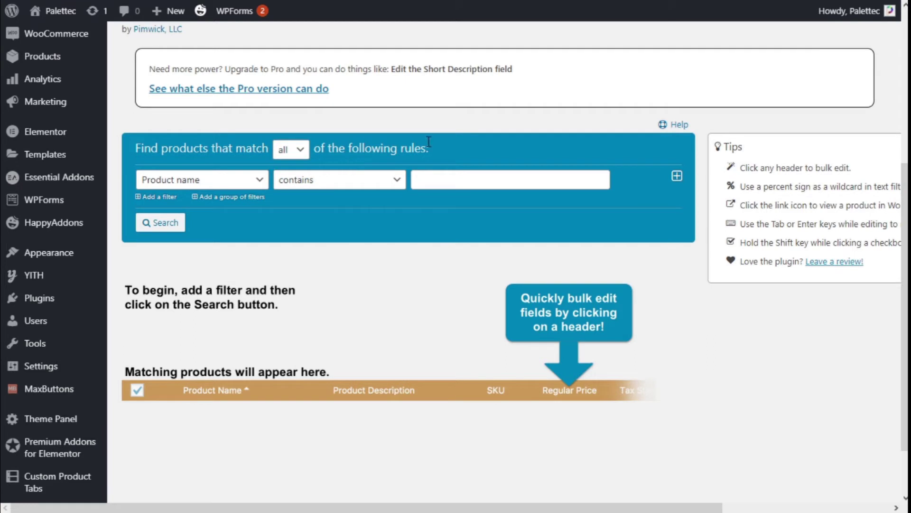
pyautogui.click(295, 181)
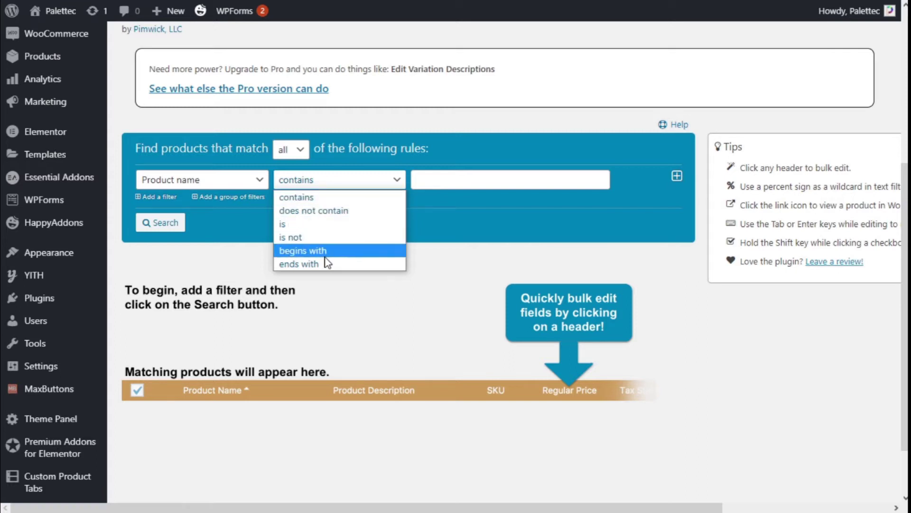
pyautogui.click(392, 223)
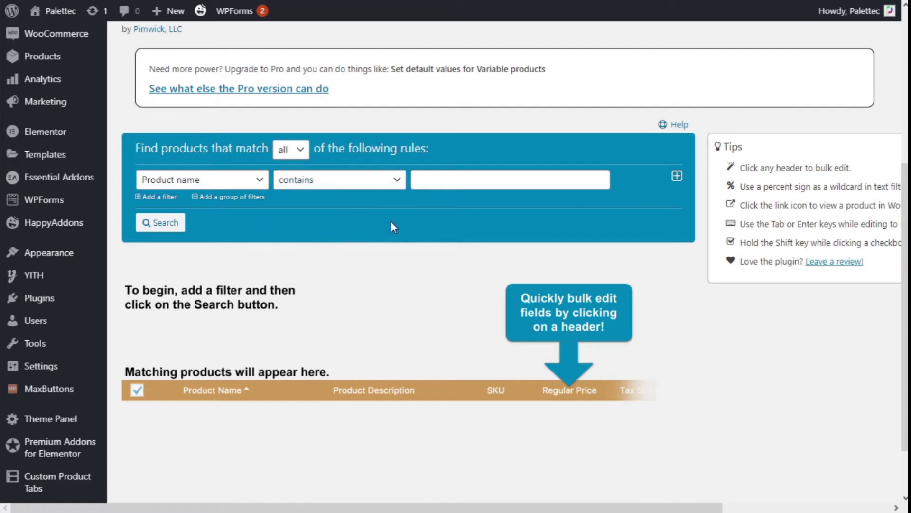
# Enter 'product' as the filter value and search for matching products
pyautogui.click(423, 183)
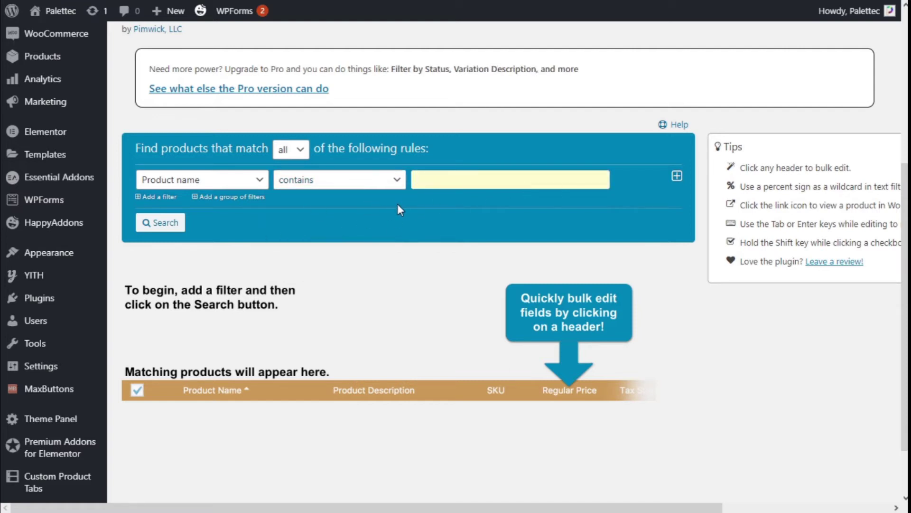
pyautogui.write('product')
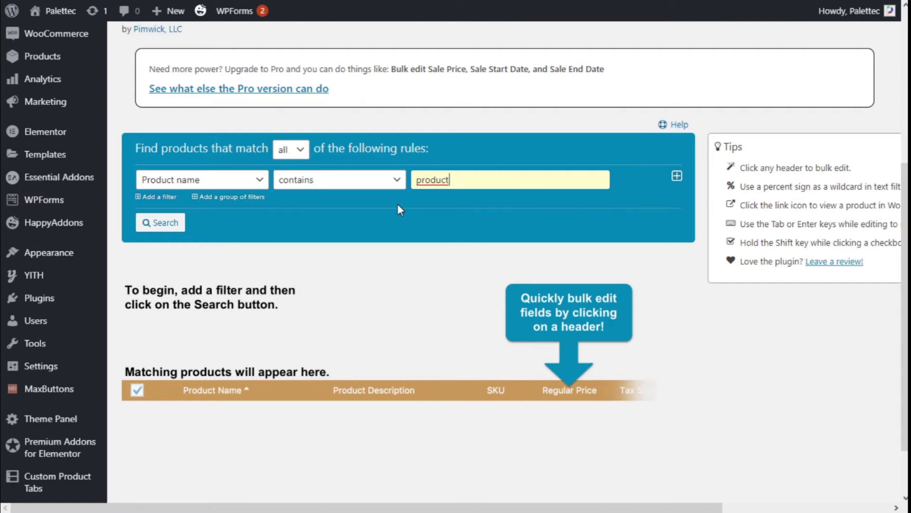
pyautogui.click(167, 233)
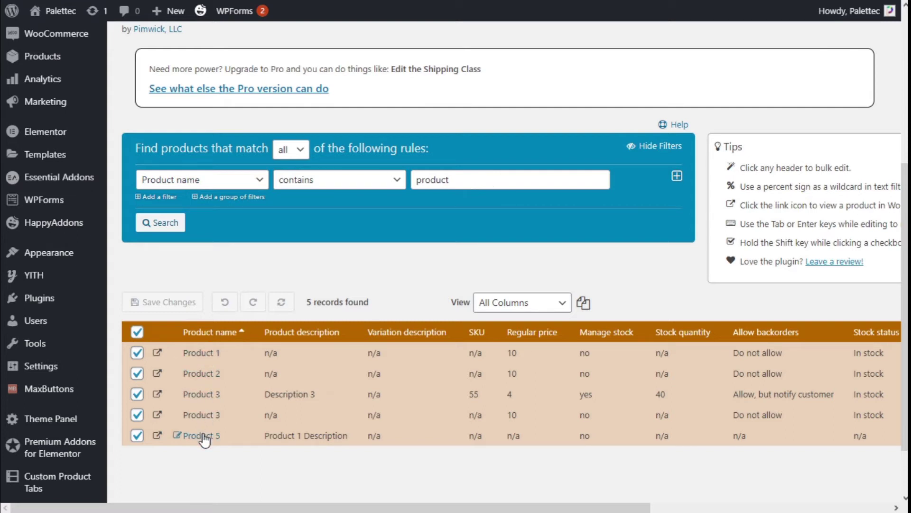
# Add then remove a second filter rule, keeping only Product name contains 'product'
pyautogui.click(170, 204)
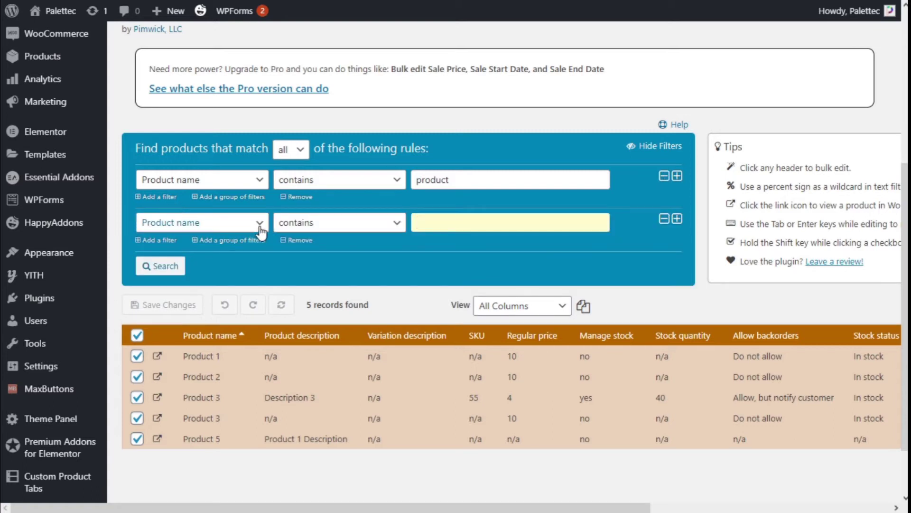
pyautogui.click(665, 219)
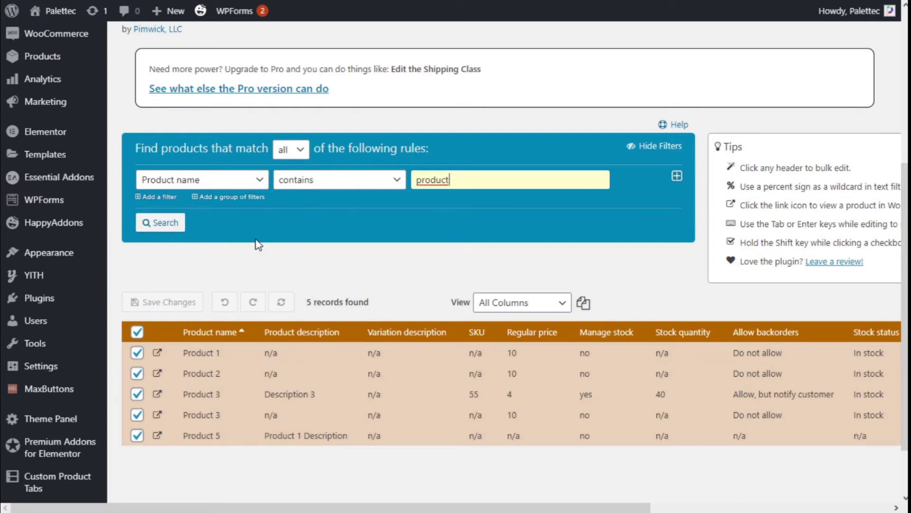
pyautogui.scroll(-2, 261, 266)
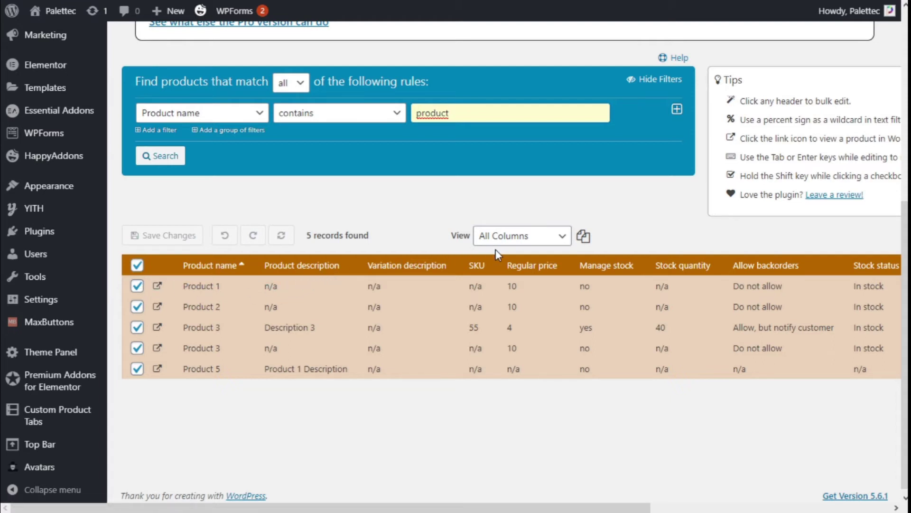
# Cancel an inline edit of Product 1's name and open bulk editing for Product name
pyautogui.click(211, 288)
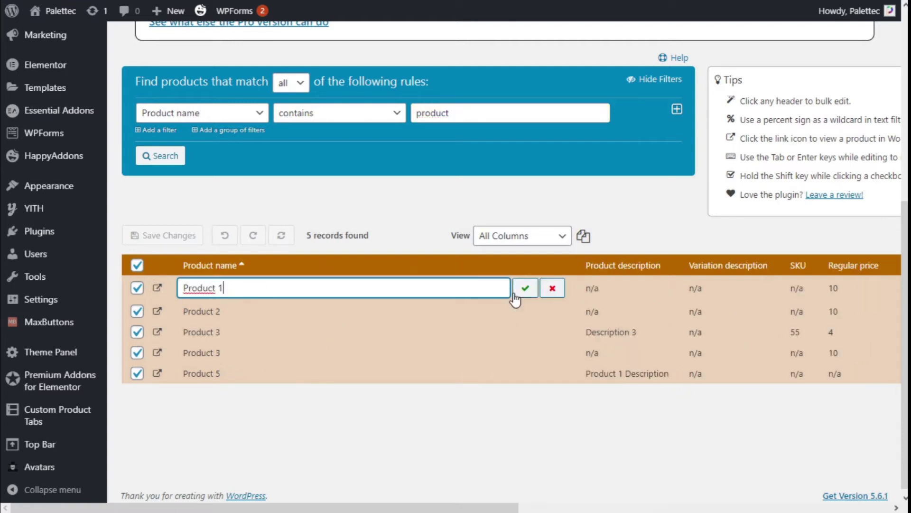
pyautogui.click(553, 295)
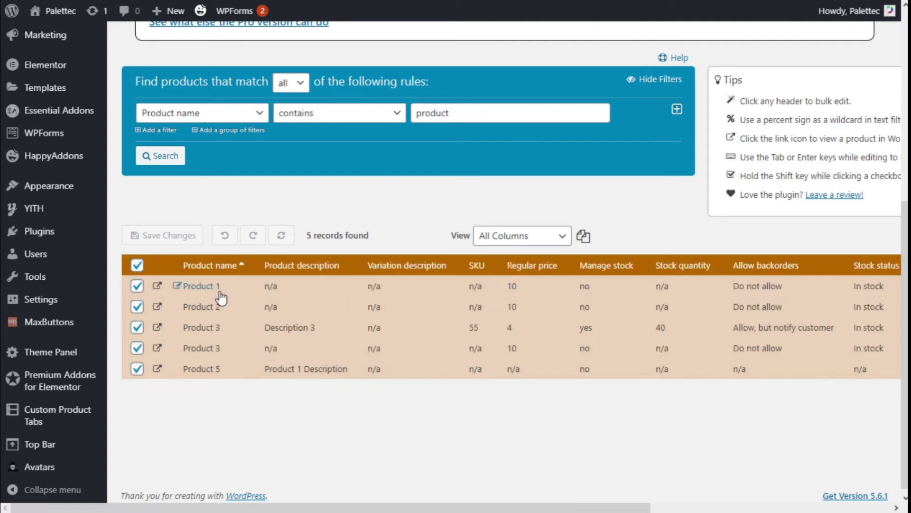
pyautogui.click(200, 271)
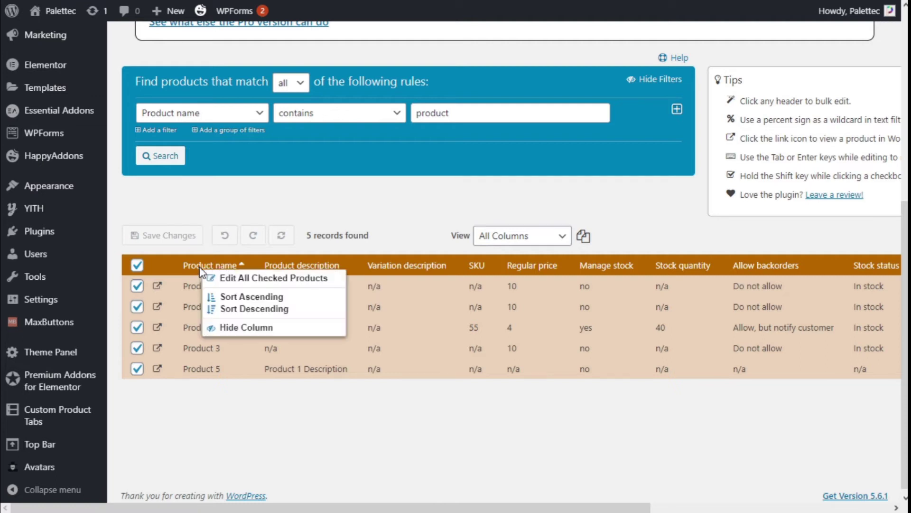
pyautogui.click(241, 279)
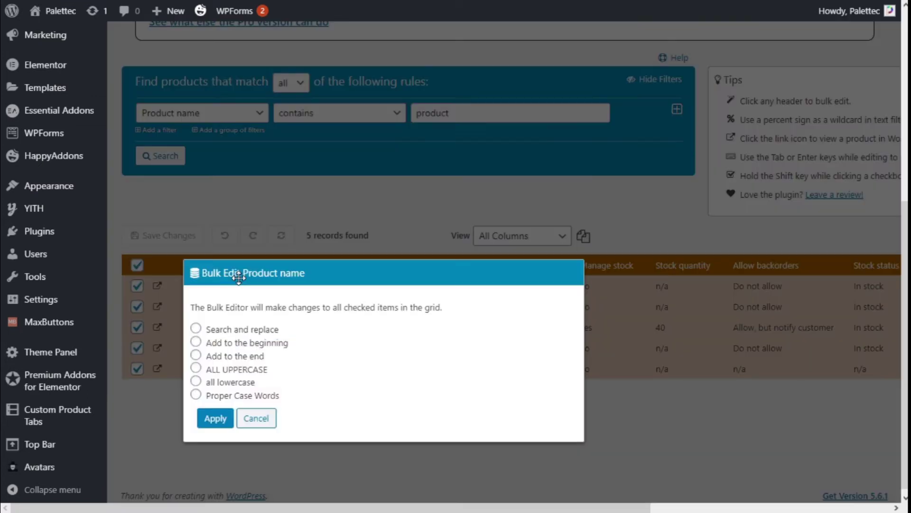
# Add 'The ' to the beginning of all checked product names and apply
pyautogui.click(198, 330)
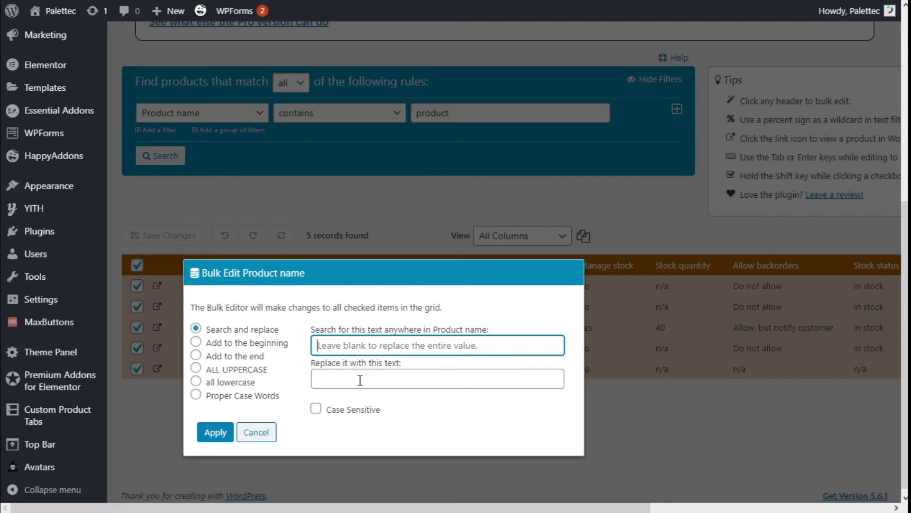
pyautogui.click(377, 379)
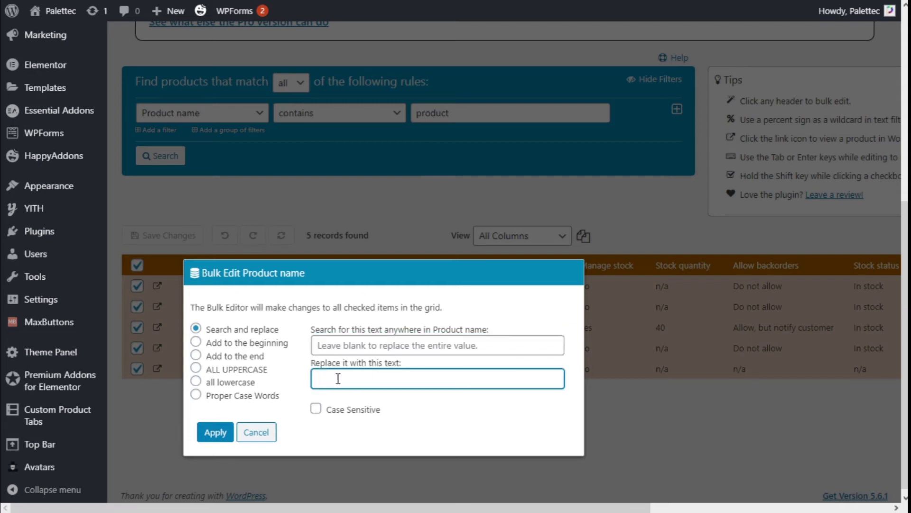
pyautogui.click(265, 346)
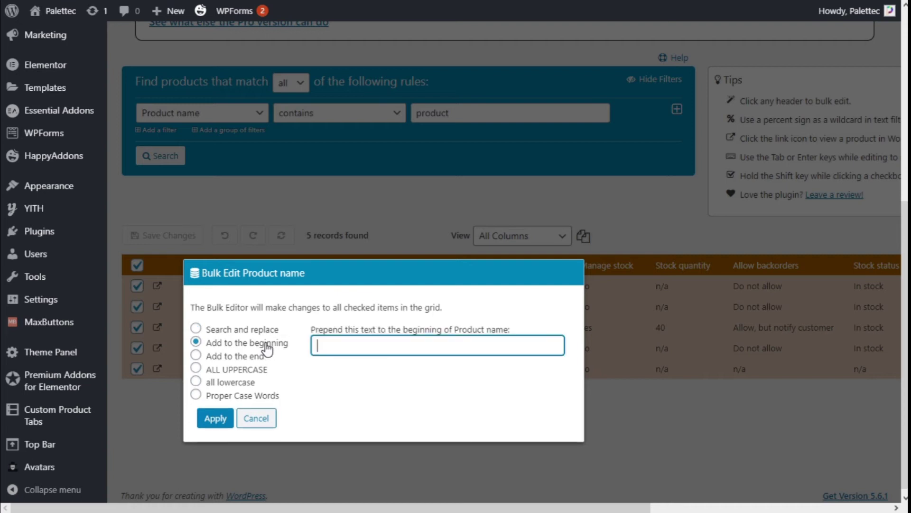
pyautogui.click(237, 359)
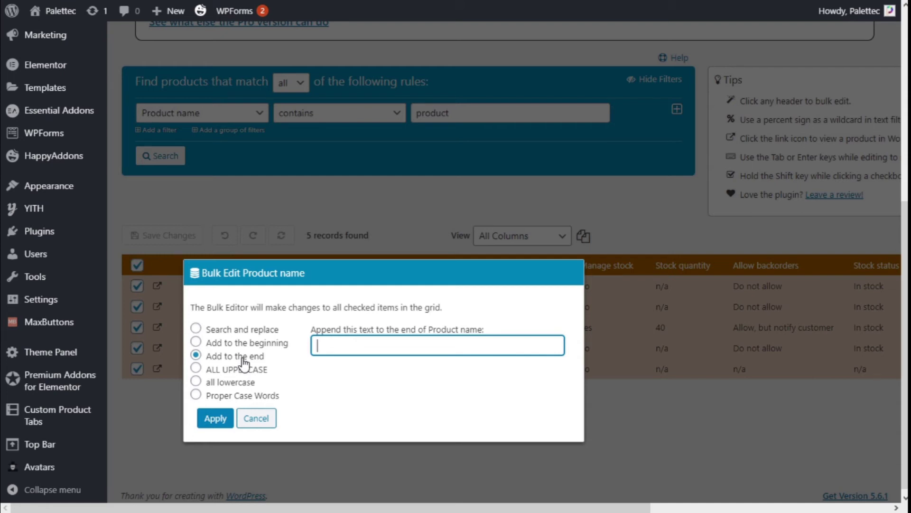
pyautogui.click(249, 346)
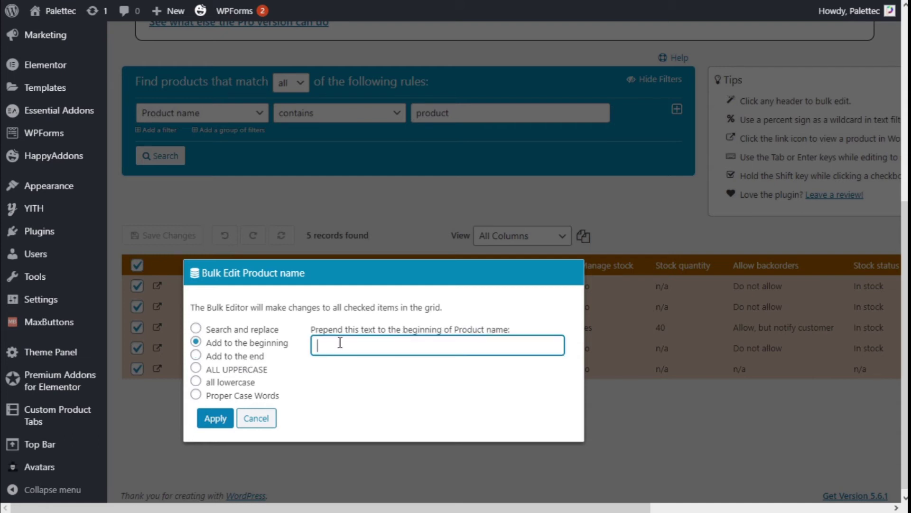
pyautogui.write('THe')
pyautogui.press('BackSpace')
pyautogui.press('BackSpace')
pyautogui.write('he')
pyautogui.click(230, 422)
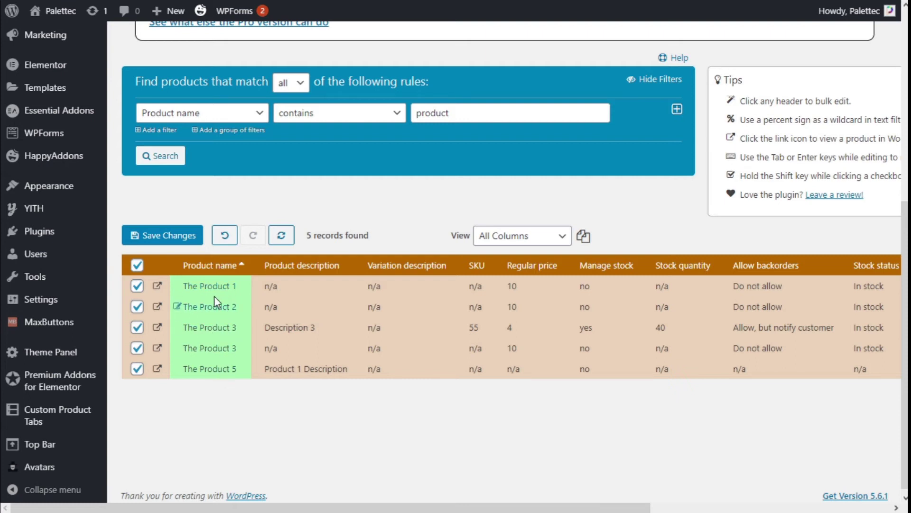
pyautogui.click(224, 265)
pyautogui.click(235, 279)
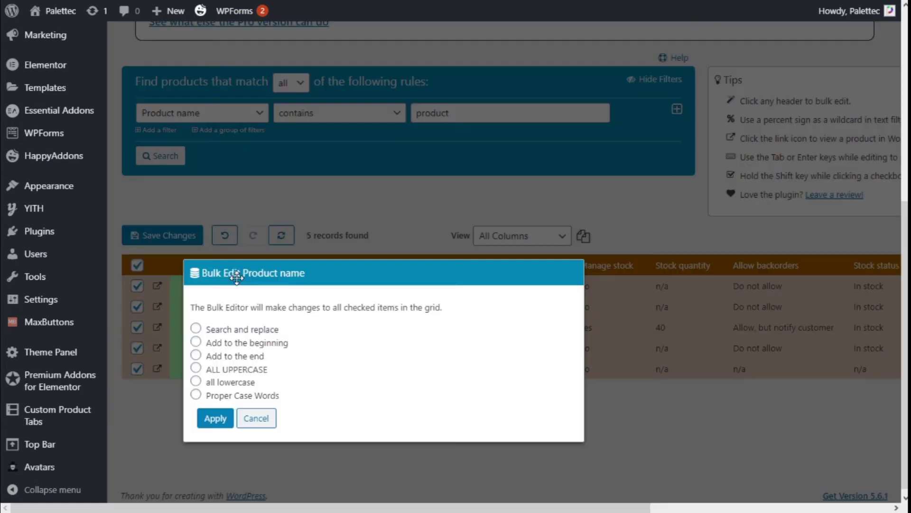
pyautogui.click(227, 366)
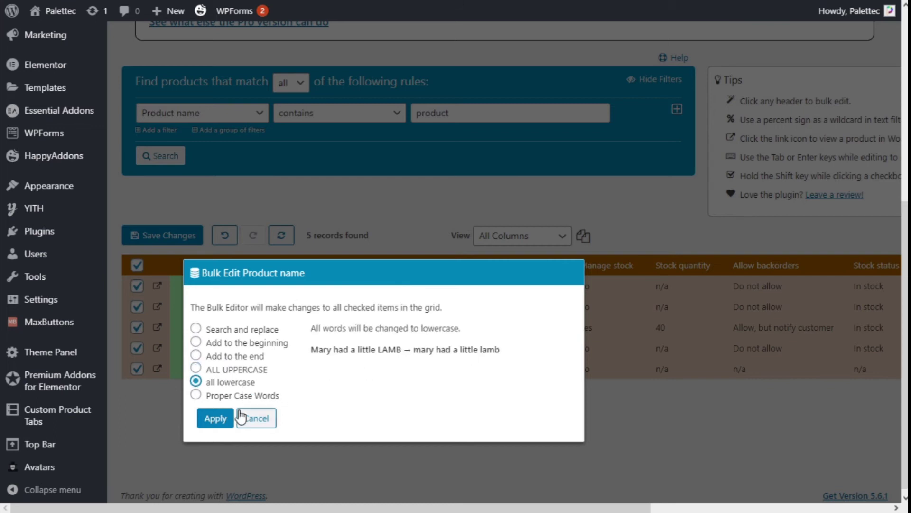
pyautogui.click(228, 397)
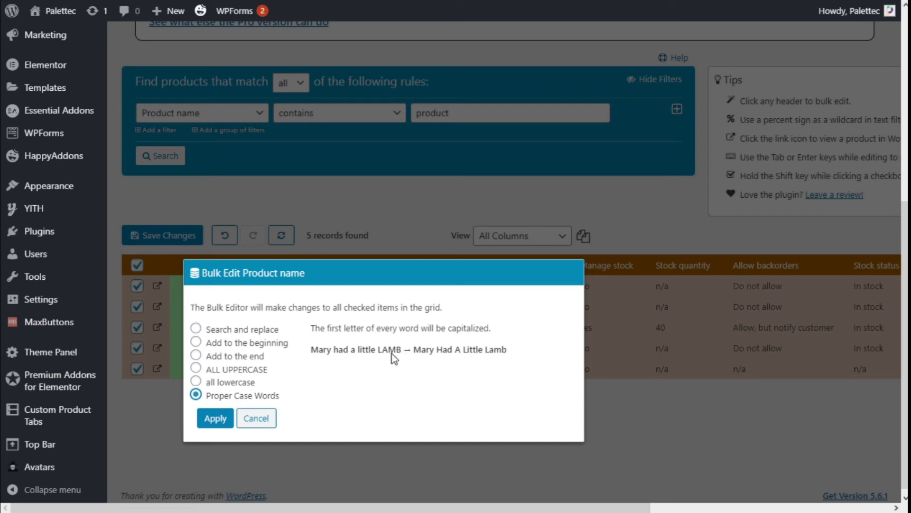
pyautogui.click(264, 418)
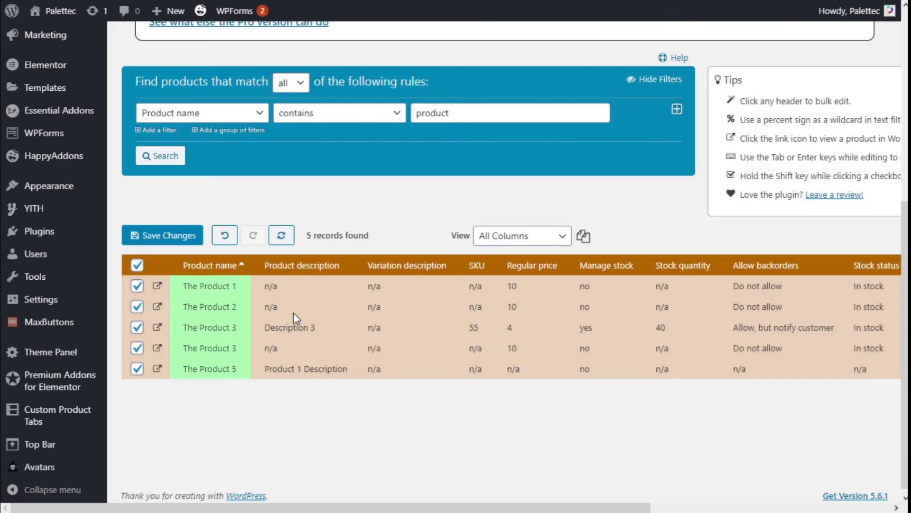
pyautogui.click(314, 275)
pyautogui.click(338, 280)
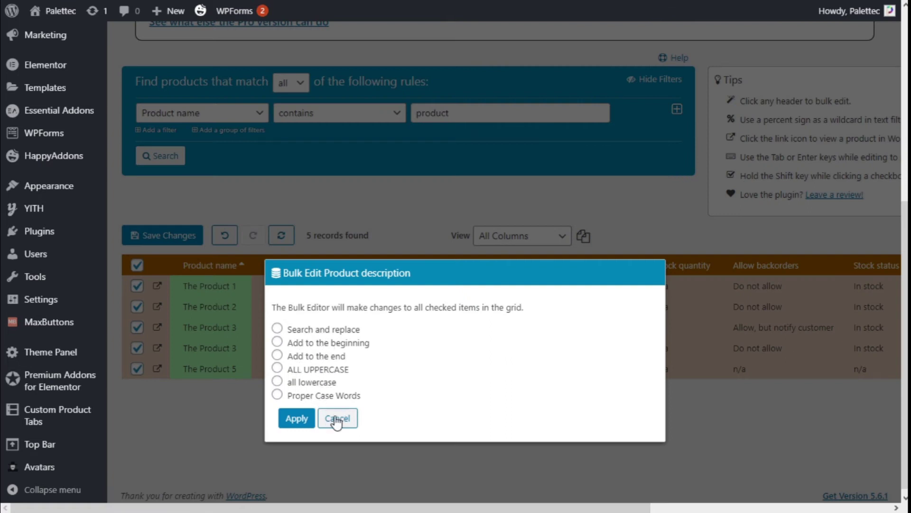
pyautogui.click(338, 420)
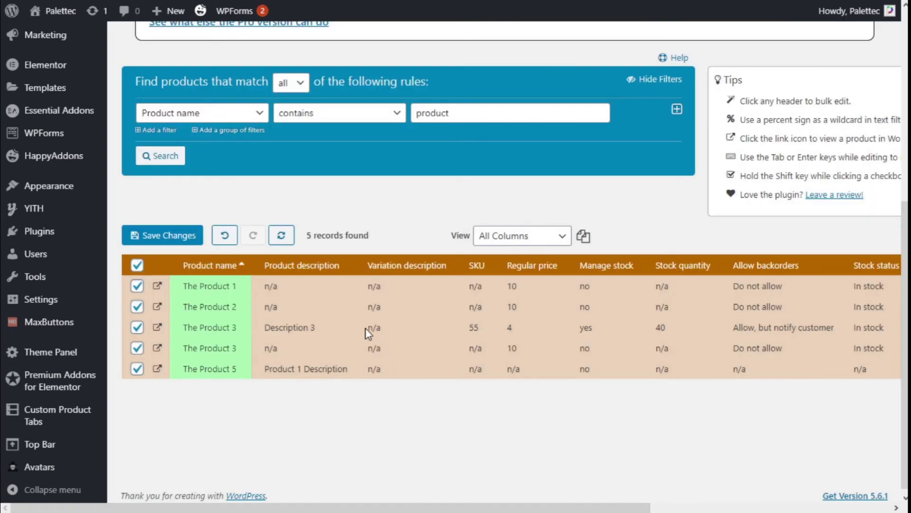
pyautogui.click(402, 268)
pyautogui.click(420, 284)
pyautogui.click(441, 418)
pyautogui.click(477, 265)
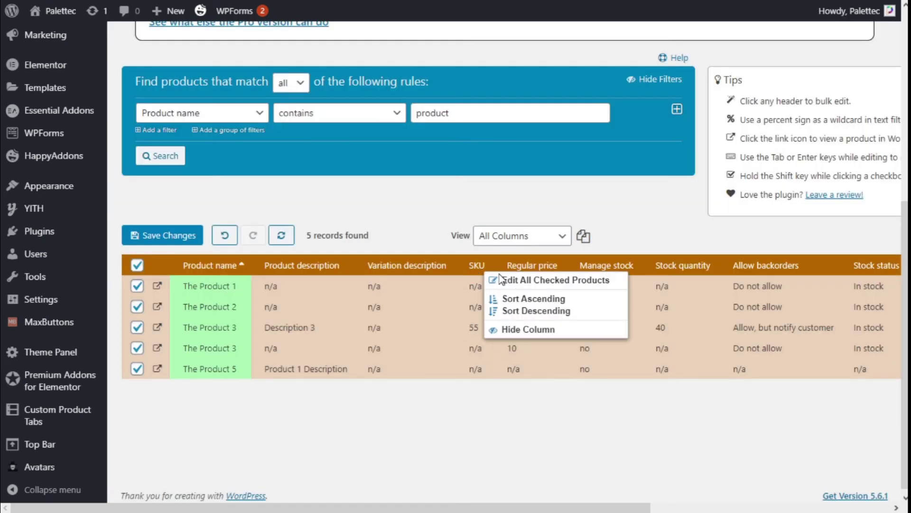
pyautogui.click(500, 281)
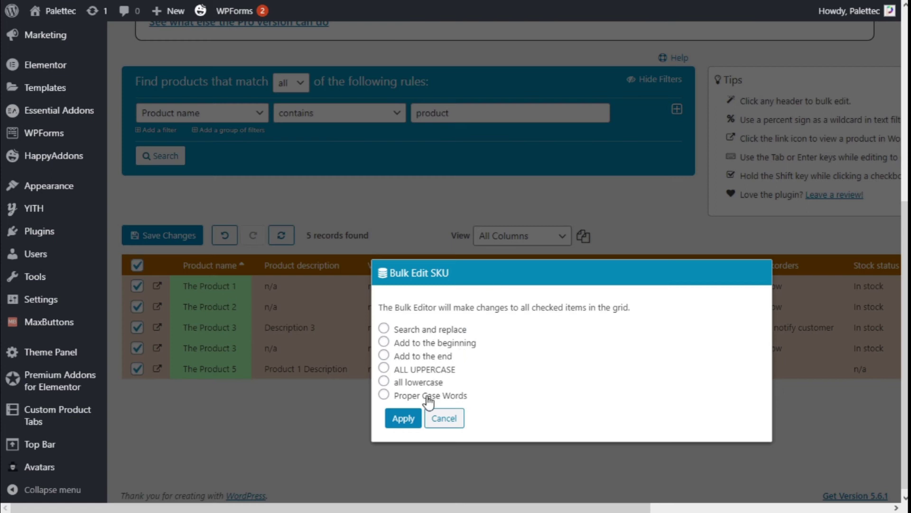
pyautogui.click(441, 418)
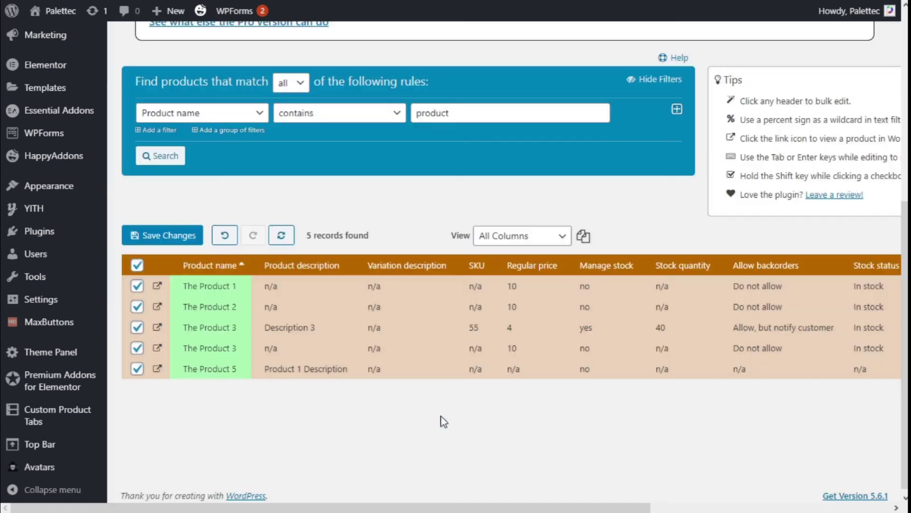
pyautogui.click(532, 265)
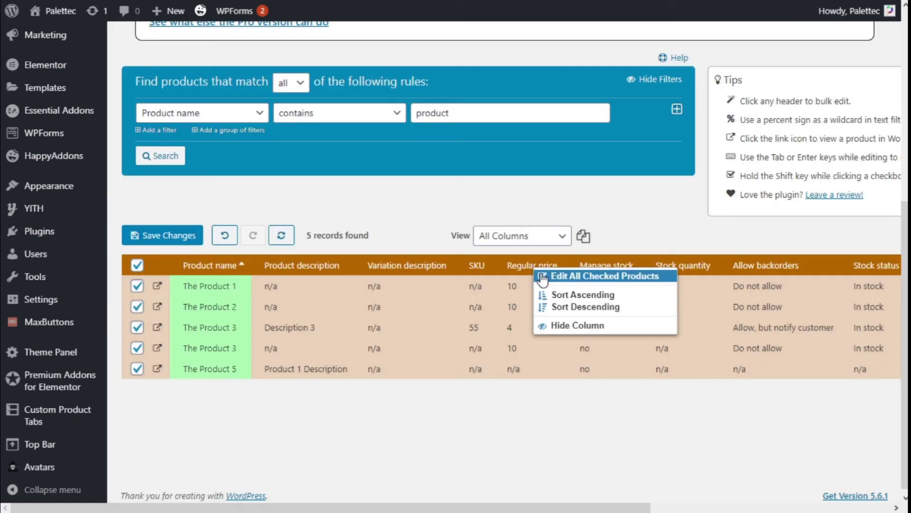
pyautogui.click(541, 277)
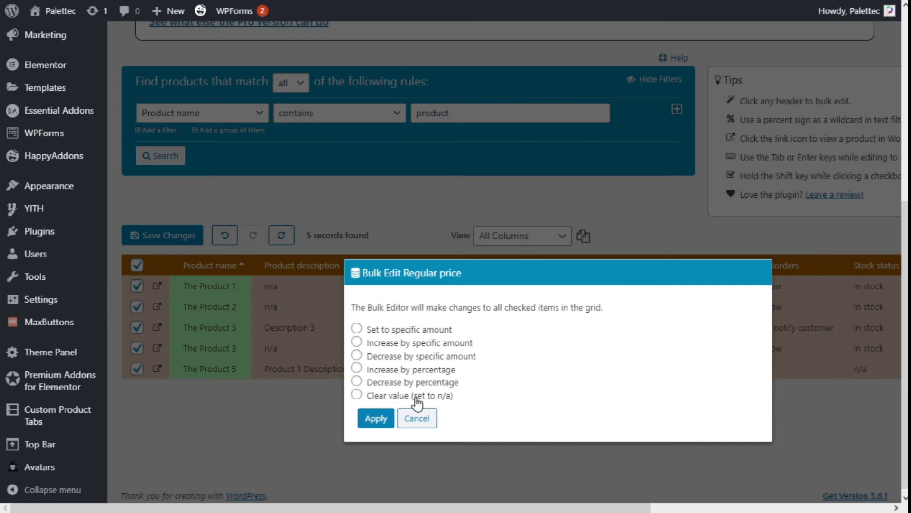
# Set the Regular price of all five checked products to the specific amount 7.00
pyautogui.click(430, 421)
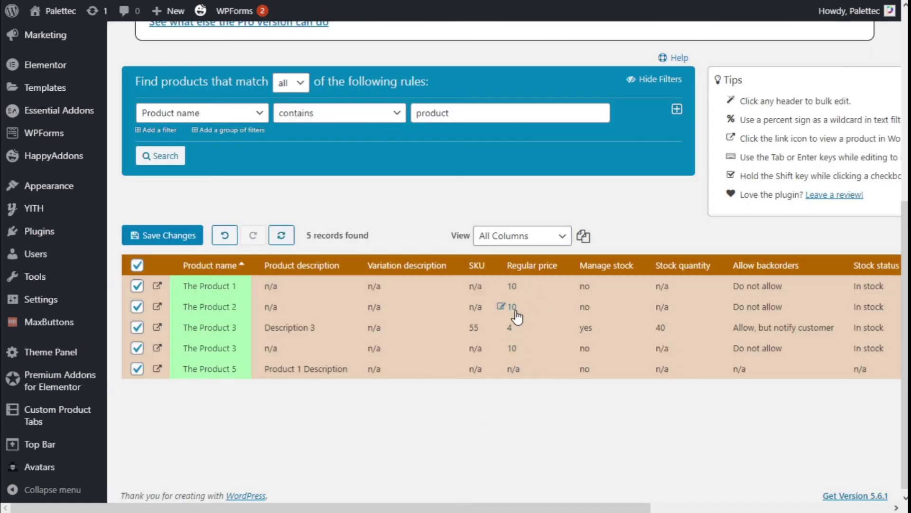
pyautogui.click(520, 273)
pyautogui.click(543, 283)
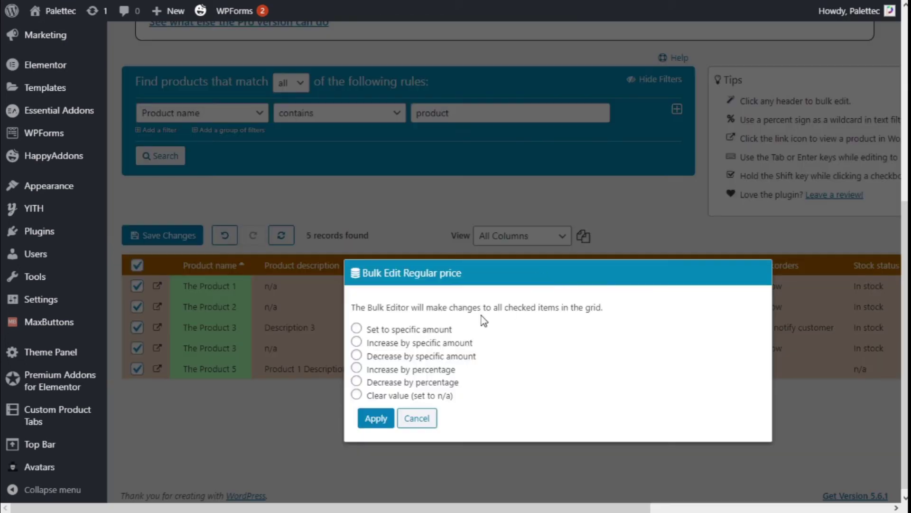
pyautogui.click(364, 323)
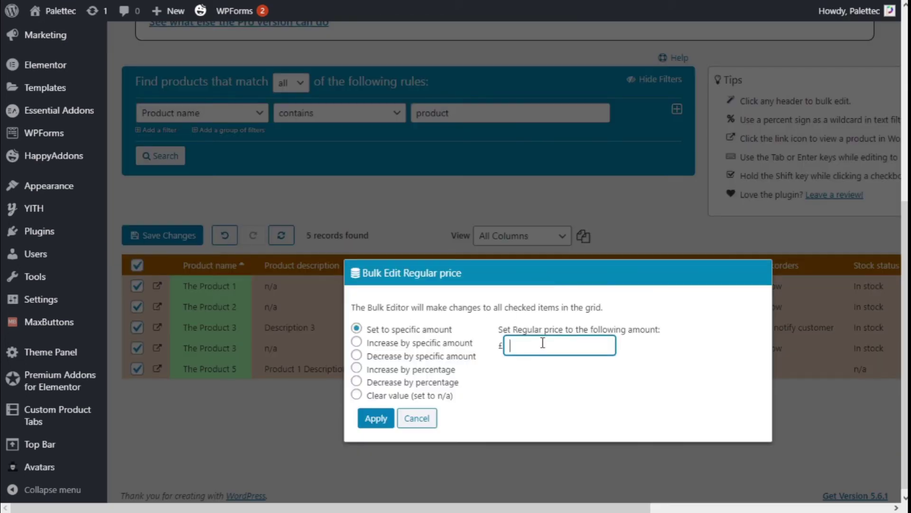
pyautogui.click(375, 419)
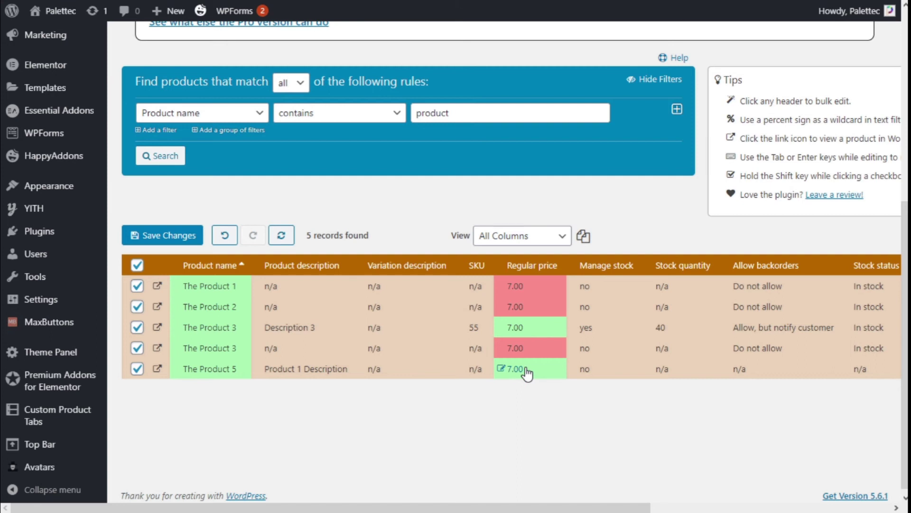
pyautogui.moveTo(525, 506); pyautogui.dragTo(661, 509)
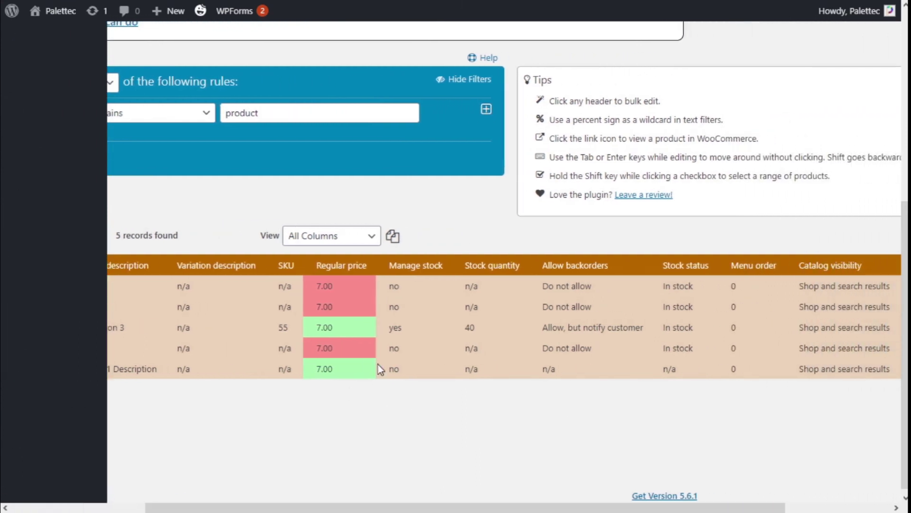
# Set Manage stock to Yes for all checked products
pyautogui.click(417, 276)
pyautogui.click(428, 334)
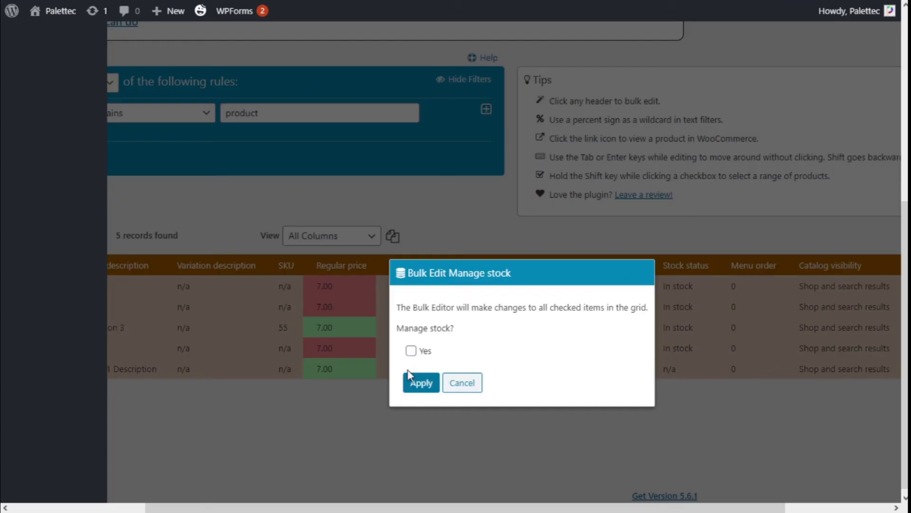
pyautogui.click(411, 351)
pyautogui.click(417, 382)
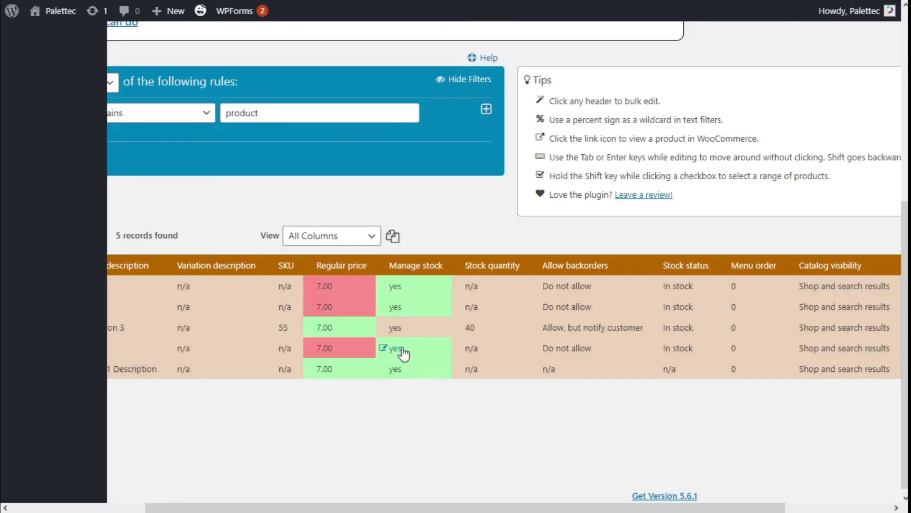
# Set Stock quantity to a fixed value of 30 for all checked products
pyautogui.click(493, 270)
pyautogui.click(512, 272)
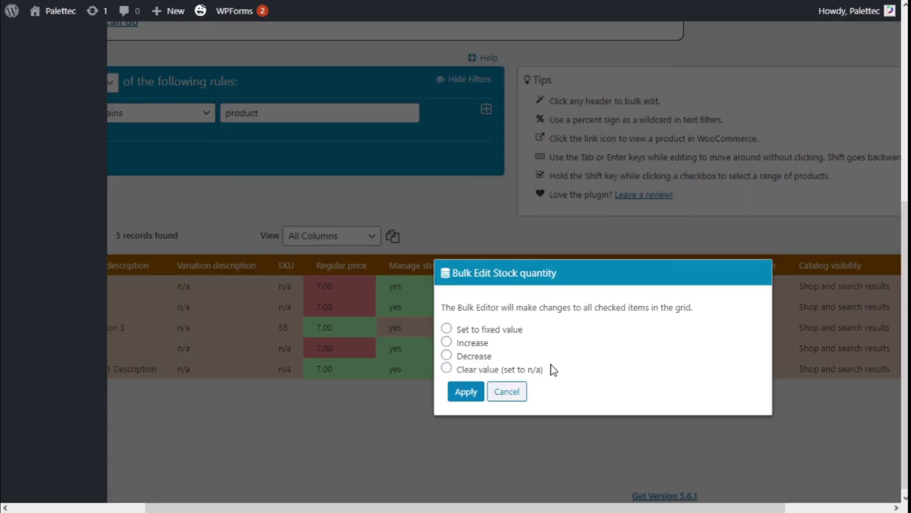
pyautogui.click(447, 328)
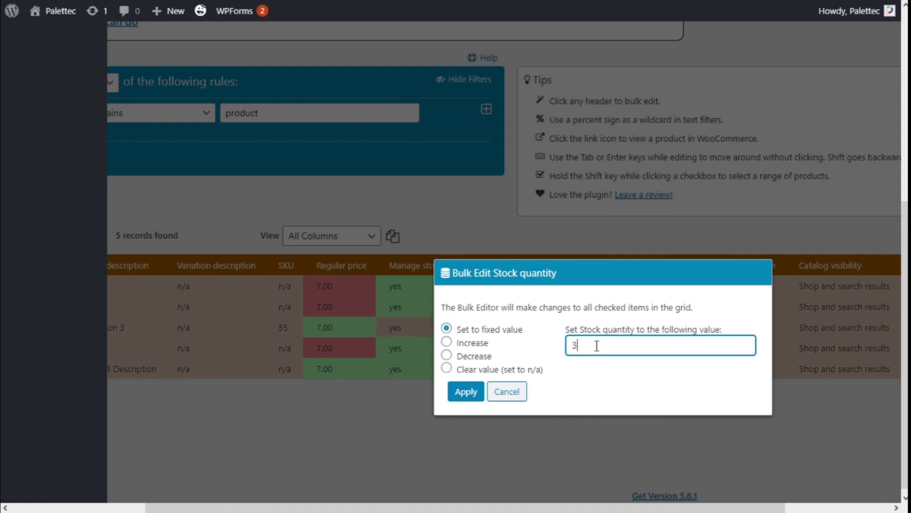
pyautogui.write('30')
pyautogui.click(480, 393)
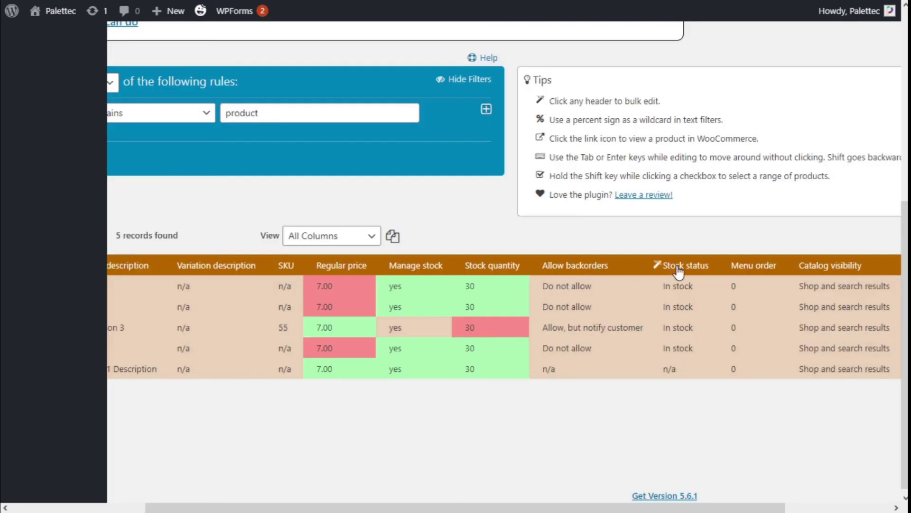
pyautogui.moveTo(514, 506); pyautogui.dragTo(621, 506)
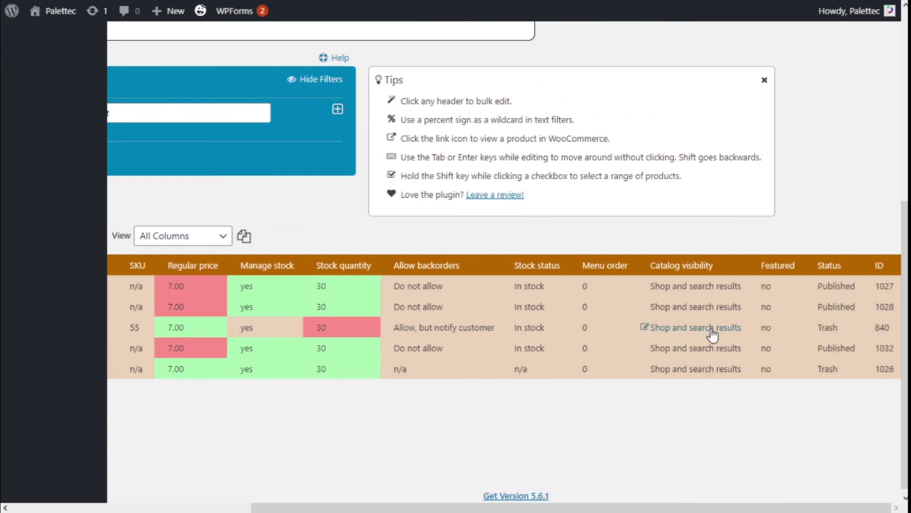
pyautogui.click(695, 272)
pyautogui.click(738, 285)
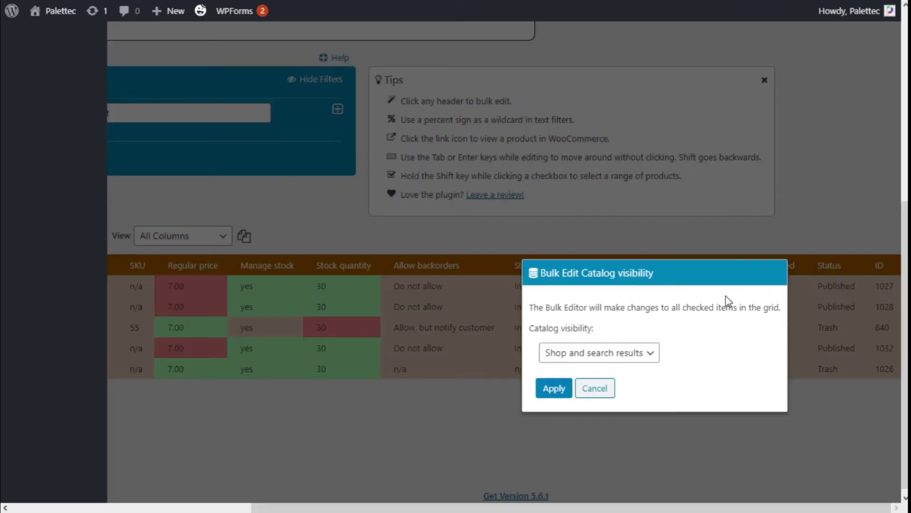
pyautogui.click(610, 354)
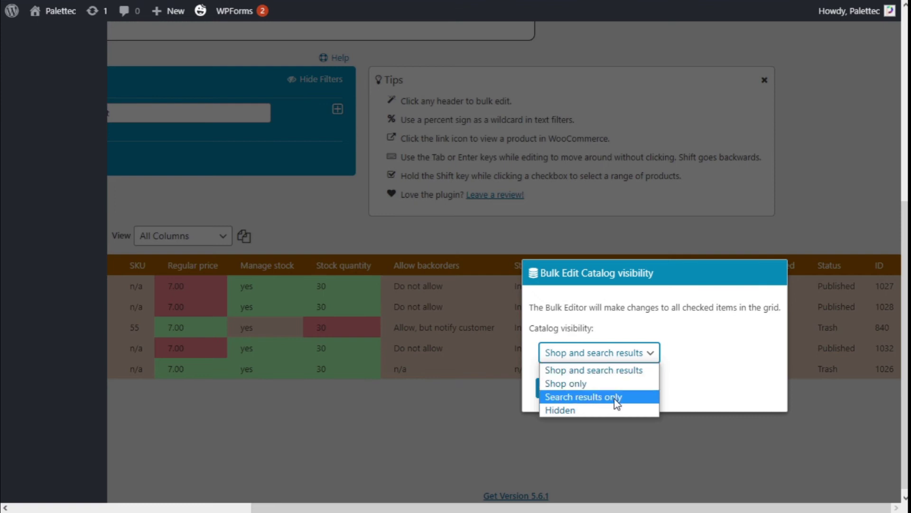
pyautogui.click(718, 349)
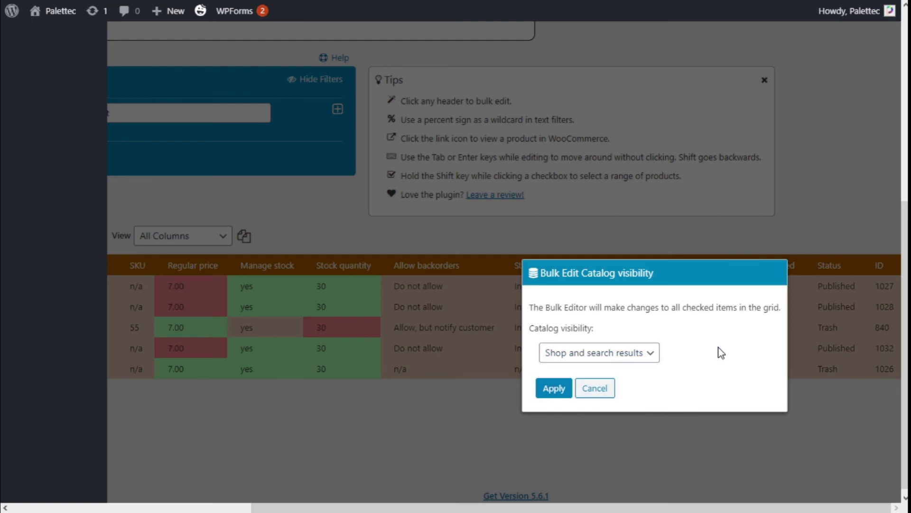
pyautogui.click(599, 388)
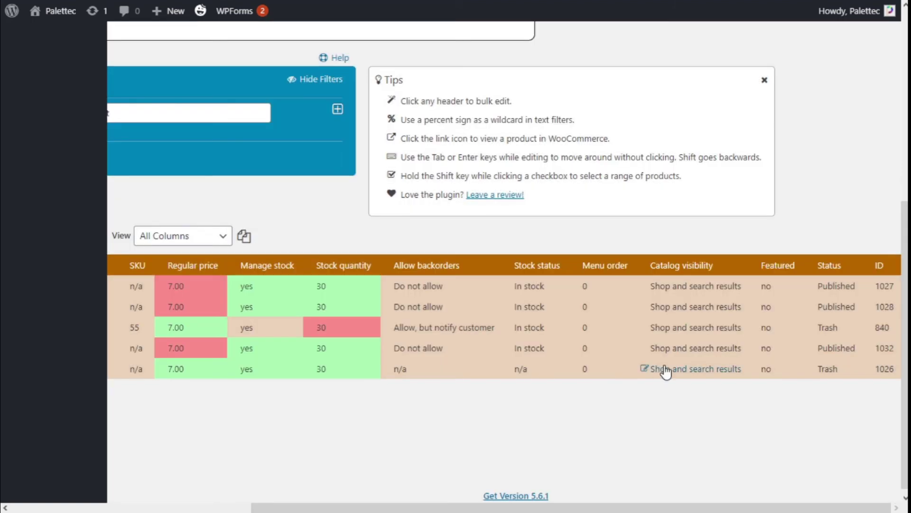
pyautogui.click(677, 291)
pyautogui.click(886, 288)
pyautogui.click(841, 290)
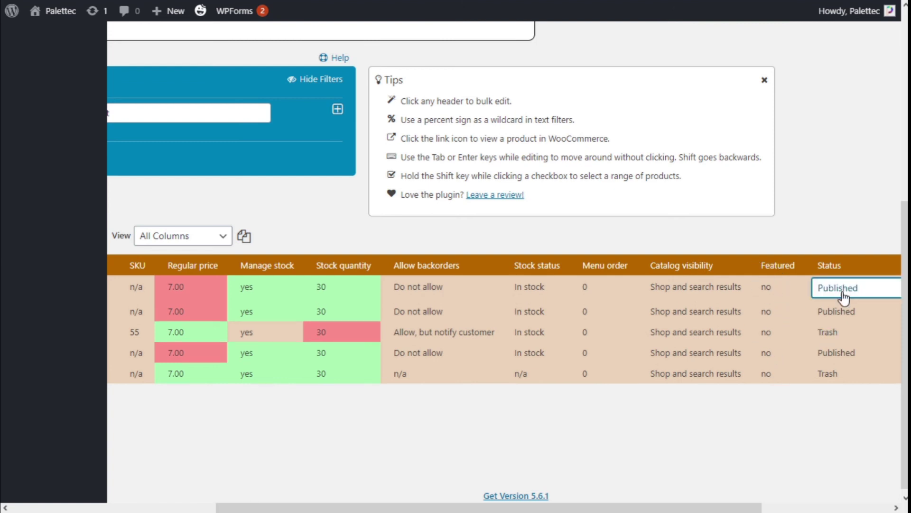
pyautogui.press('Return')
pyautogui.press('Return')
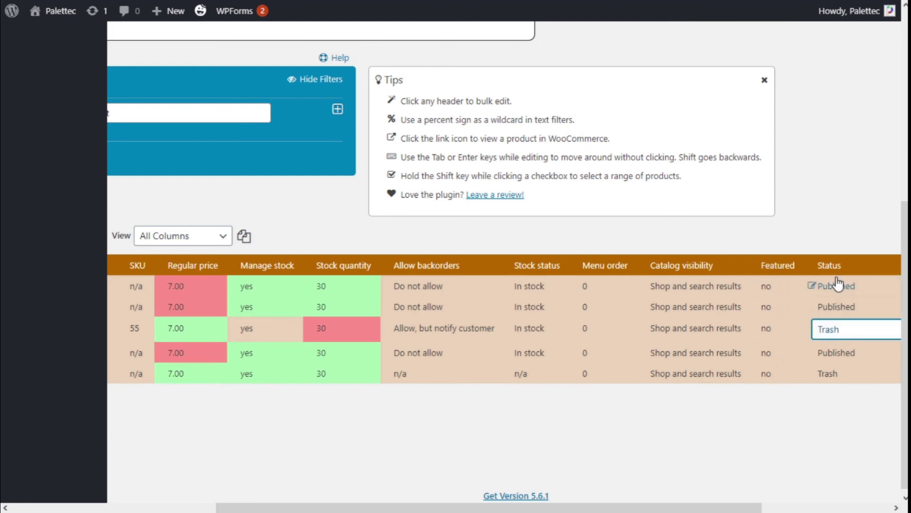
pyautogui.click(828, 266)
pyautogui.click(798, 280)
pyautogui.click(668, 353)
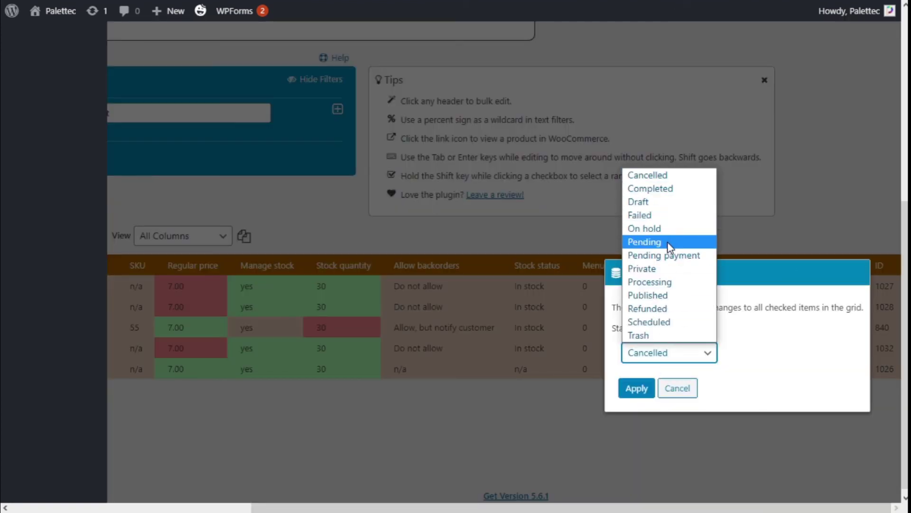
pyautogui.click(672, 396)
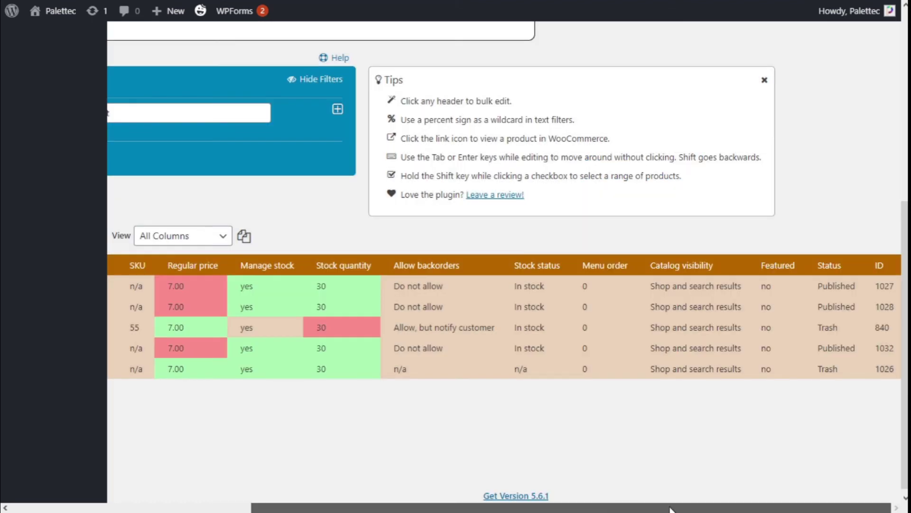
pyautogui.moveTo(673, 509); pyautogui.dragTo(351, 510)
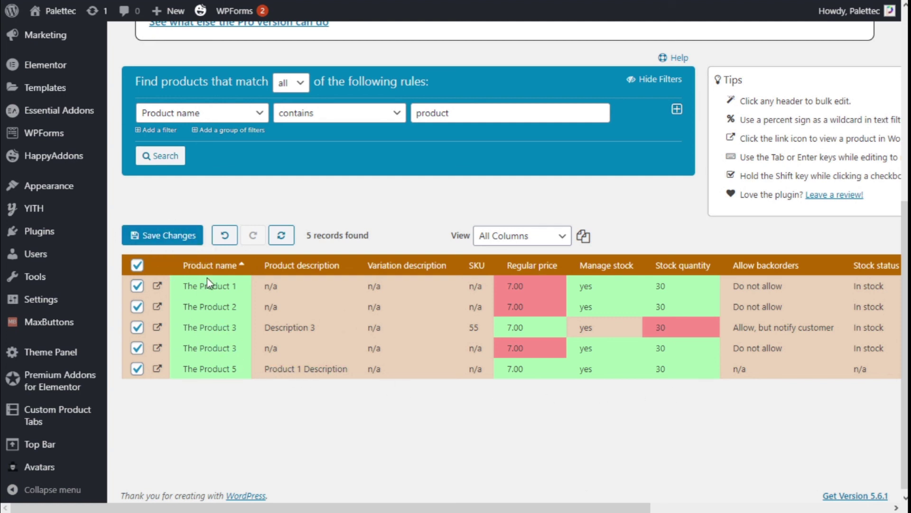
# Save all 19 pending product changes with Save Changes
pyautogui.click(175, 236)
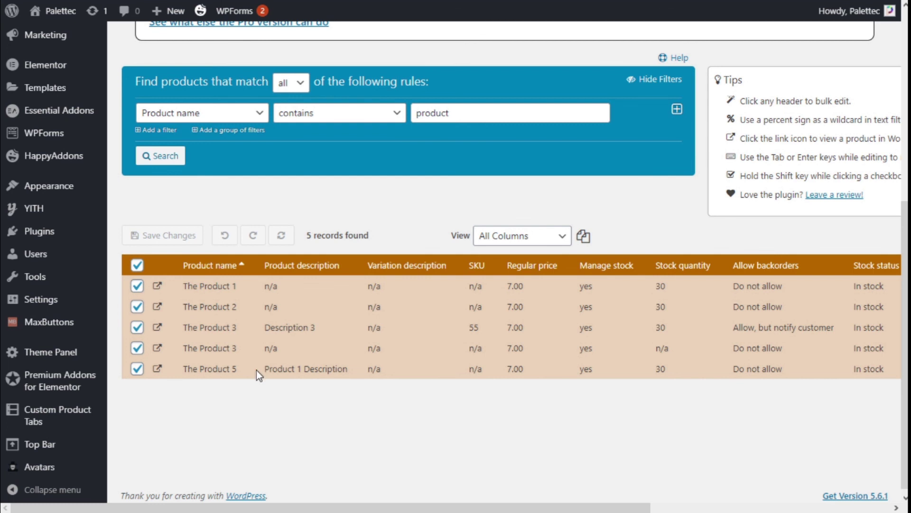
pyautogui.moveTo(329, 507); pyautogui.dragTo(544, 506)
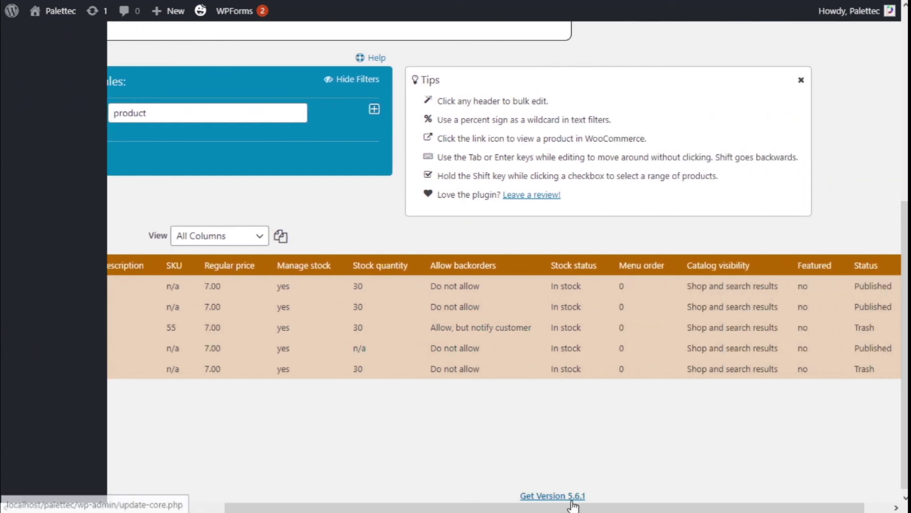
pyautogui.moveTo(666, 507); pyautogui.dragTo(693, 508)
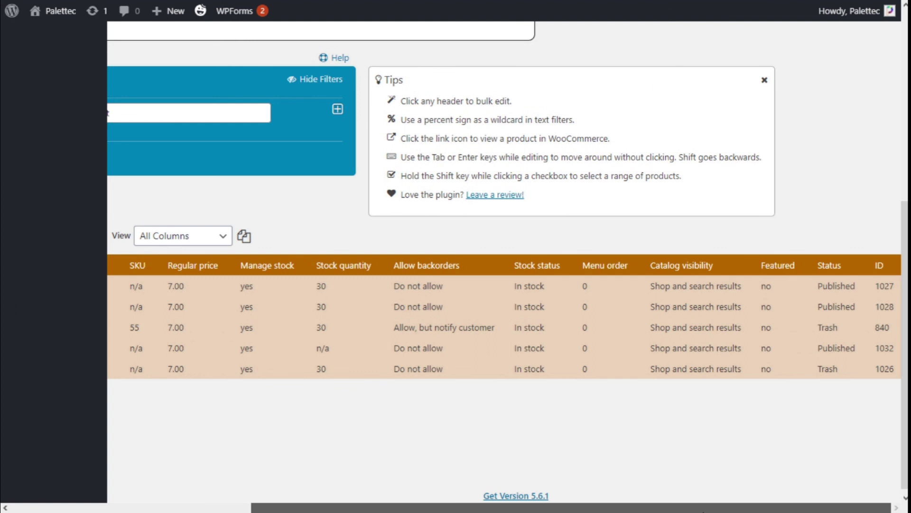
pyautogui.hscroll(-10, 346, 395)
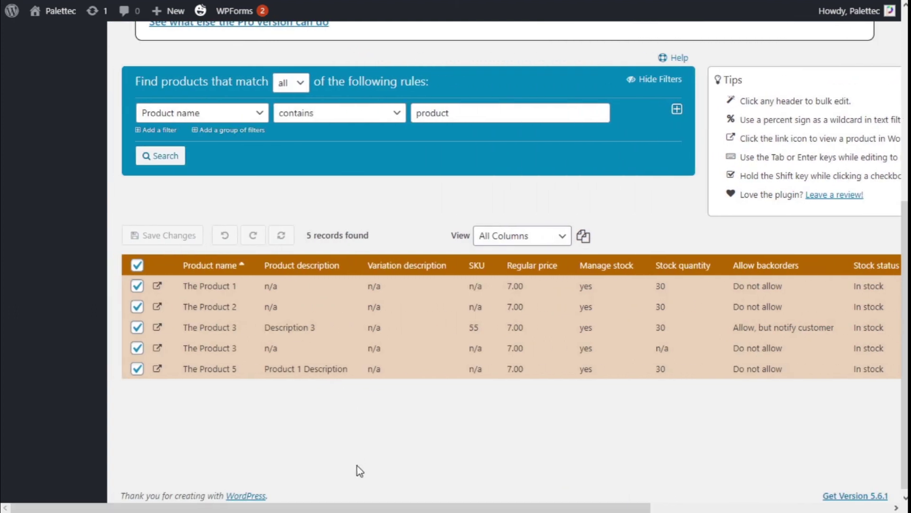
pyautogui.hscroll(10, 309, 475)
pyautogui.hscroll(-10, 237, 482)
pyautogui.scroll(2, 157, 309)
pyautogui.scroll(-2, 351, 335)
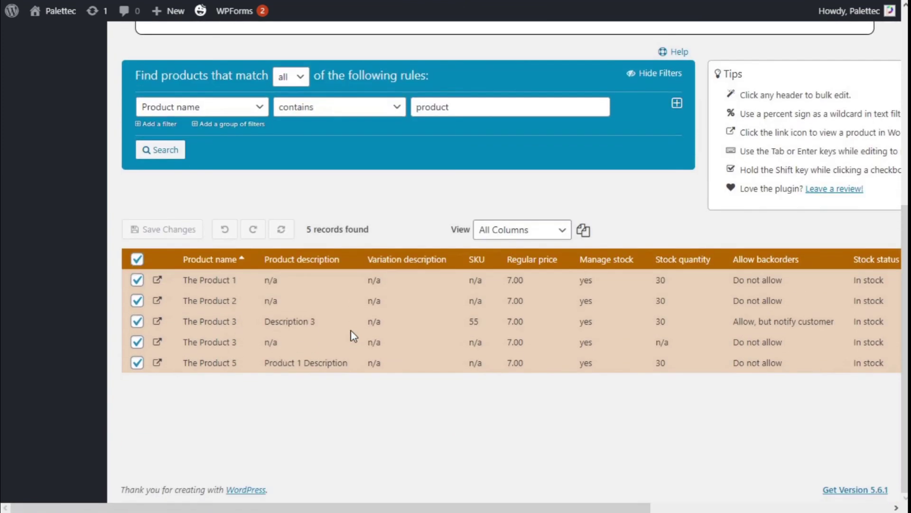